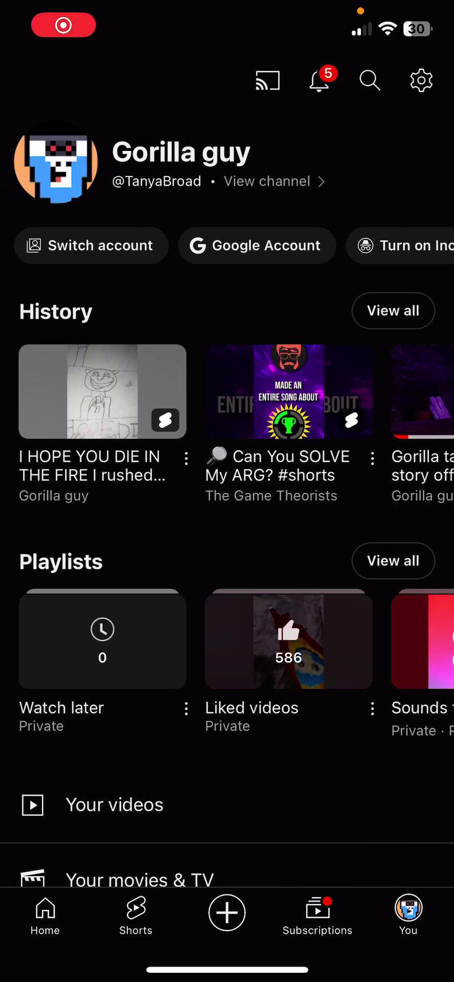
scroll(231, 391, "right", 5)
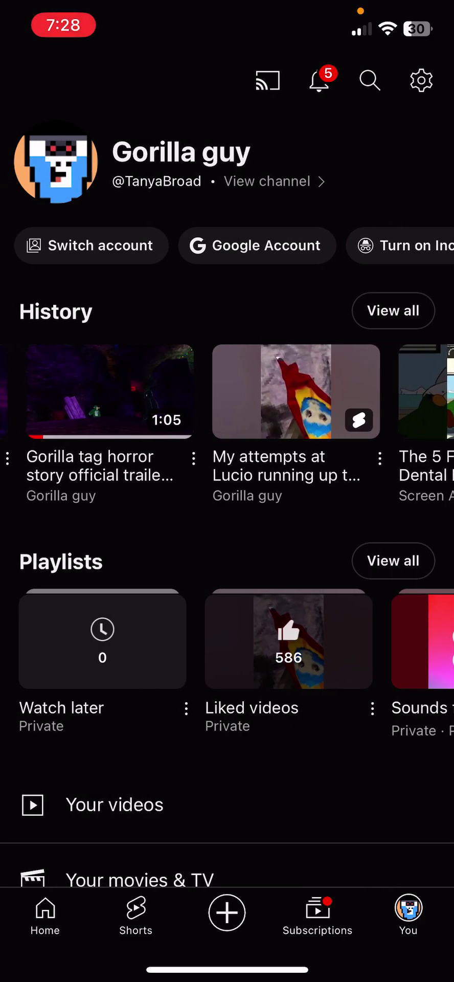
scroll(231, 391, "right", 5)
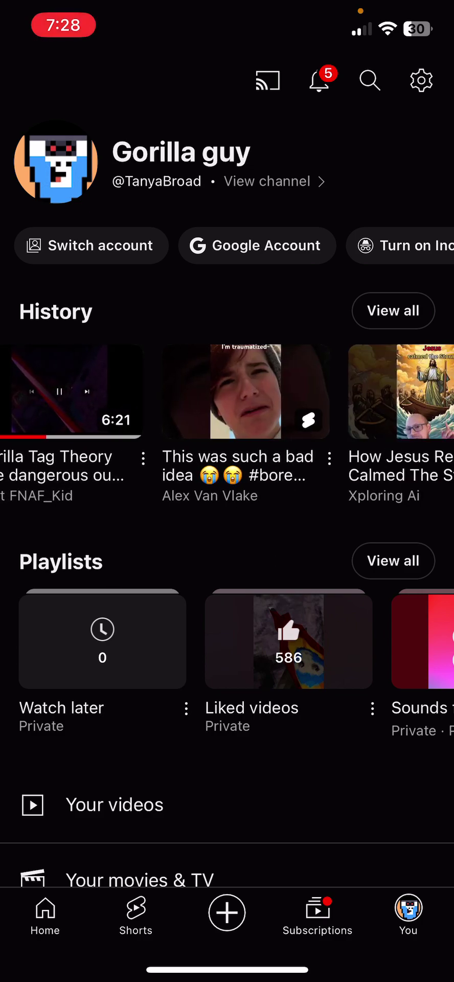
scroll(231, 392, "left", 2)
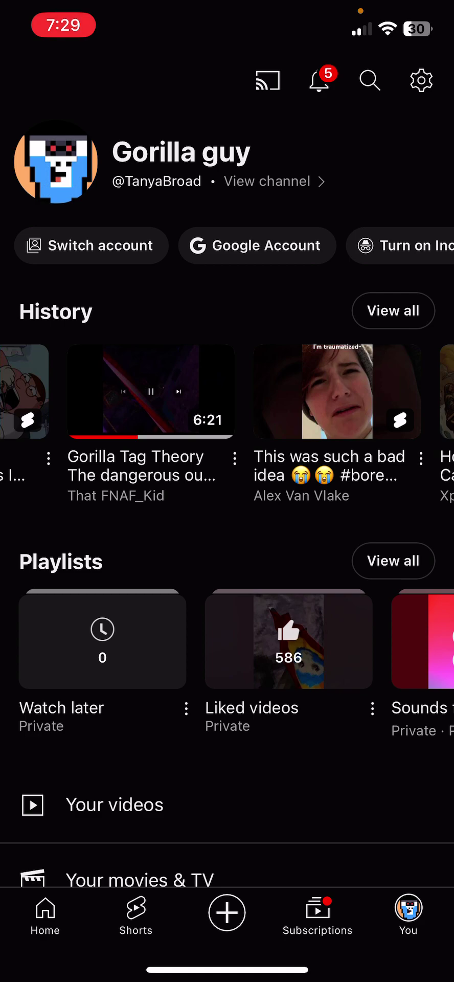
scroll(230, 392, "right", 1)
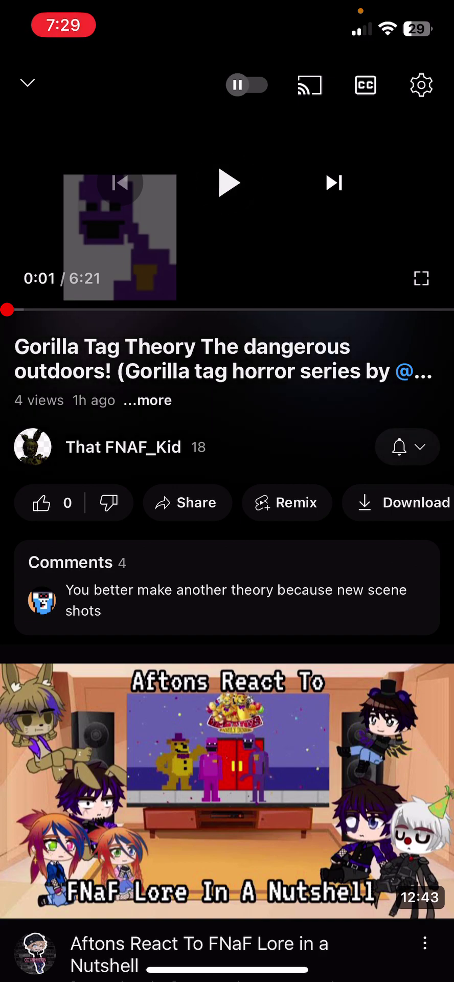
Raise the playback volume for the Gorilla Tag Theory video.
key("XF86AudioRaiseVolume")
Tap the player to start the 'Gorilla Tag Theory The dangerous outdoors!' video.
left_click(228, 183)
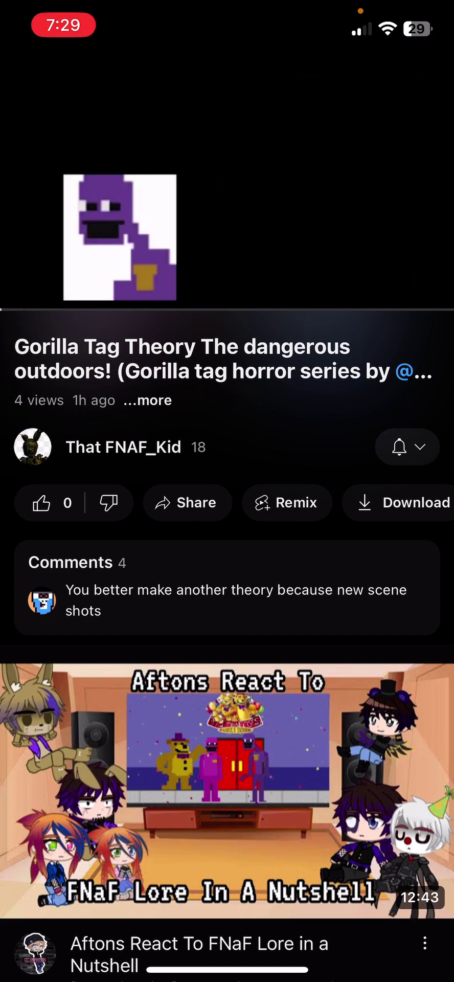